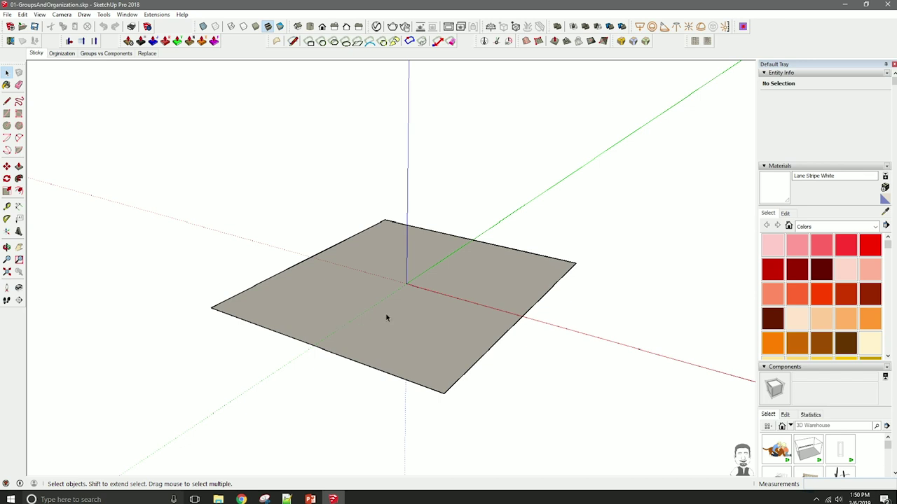
Open the ground plane's group, draw a rectangle near its front-left edge and extrude it upward into a box
double_click(355, 297)
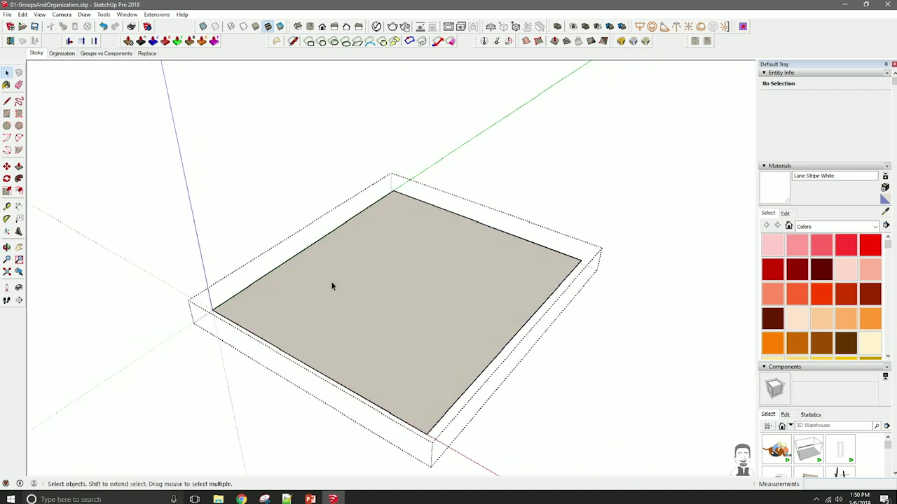
key("r")
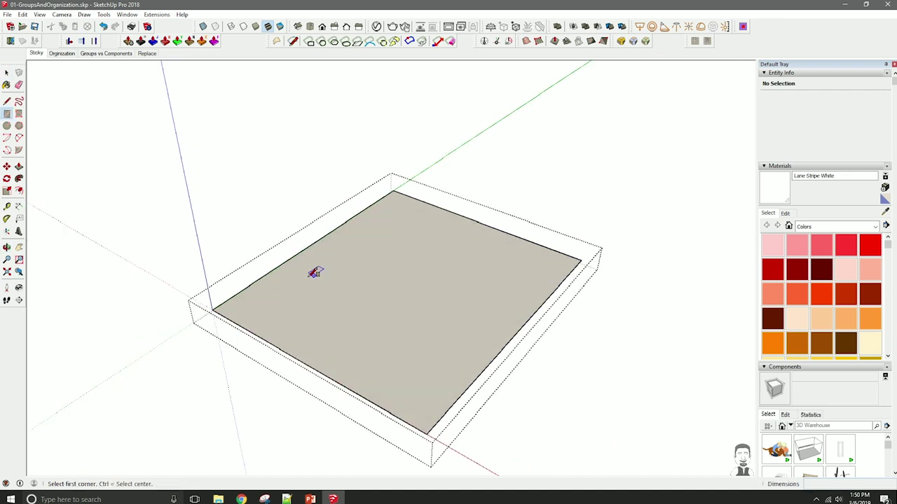
left_click(281, 285)
left_click(366, 350)
key("p")
left_click_drag(336, 344, 338, 288)
Draw a second rectangle about 190' by 92' on the ground plane beside the first box and extrude it into a taller box
key("r")
left_click(469, 251)
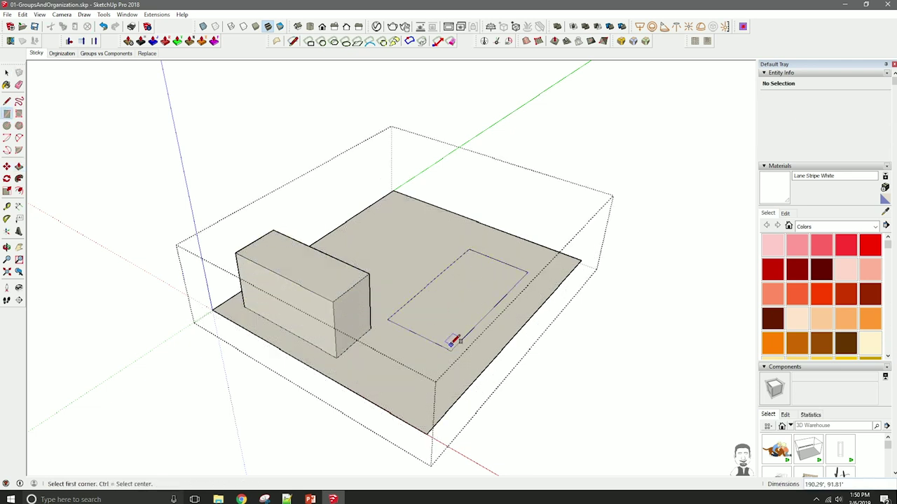
left_click(451, 342)
key("p")
left_click_drag(451, 338, 450, 255)
Select the smaller box's loose geometry and move it about 57' until it meets the corner of the taller box
key("space")
left_click_drag(157, 174, 379, 420)
key("m")
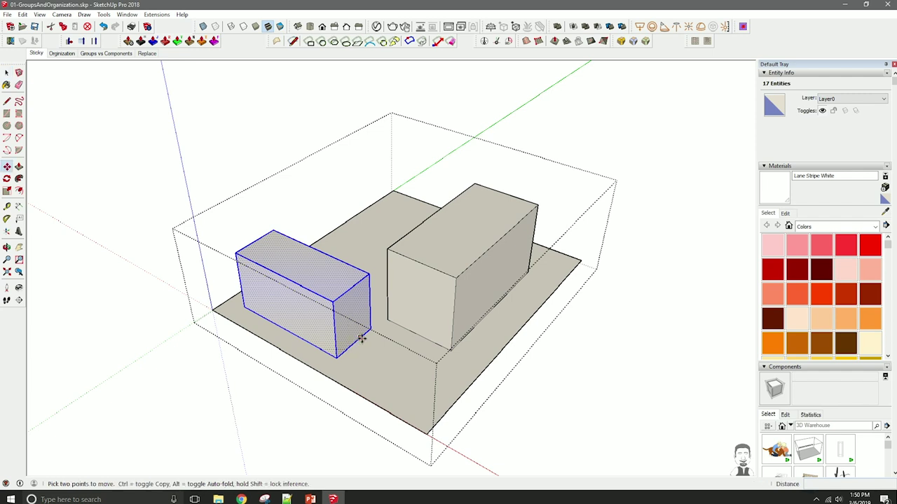
left_click(361, 339)
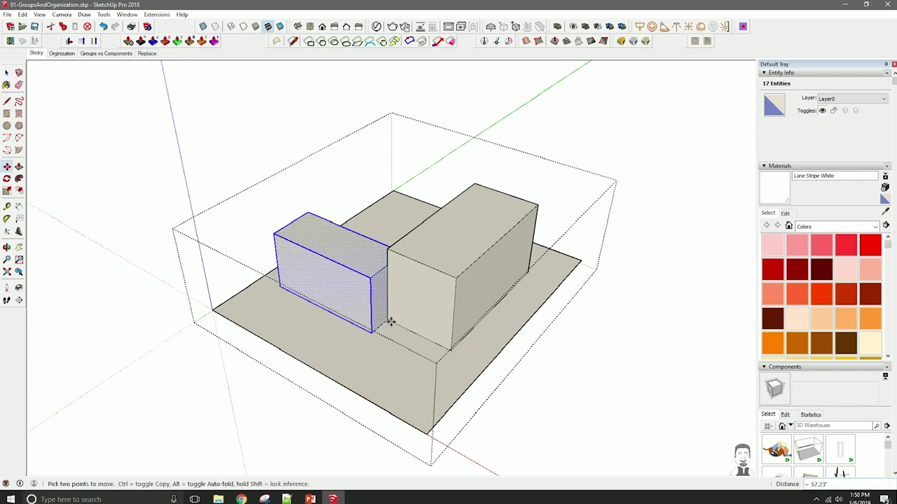
left_click(390, 322)
Try to pull the smaller box away from the taller box, cancel, and undo the earlier move
key("space")
key("m")
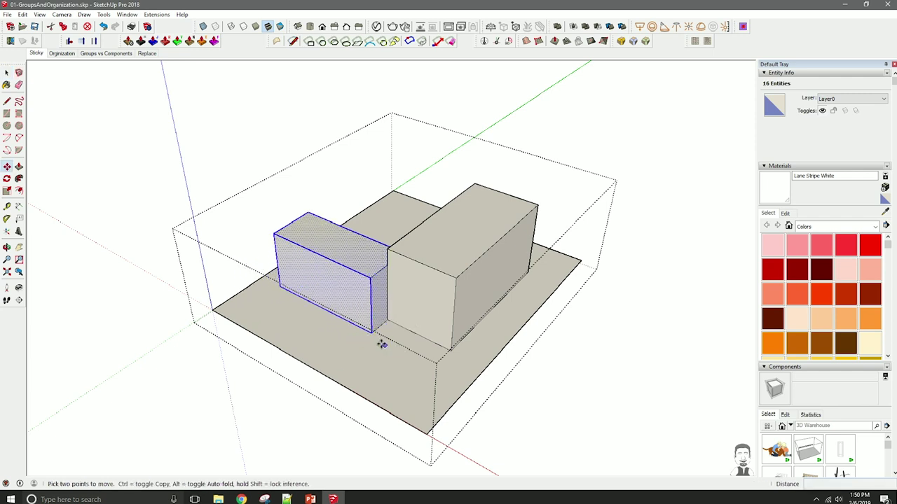
left_click(369, 335)
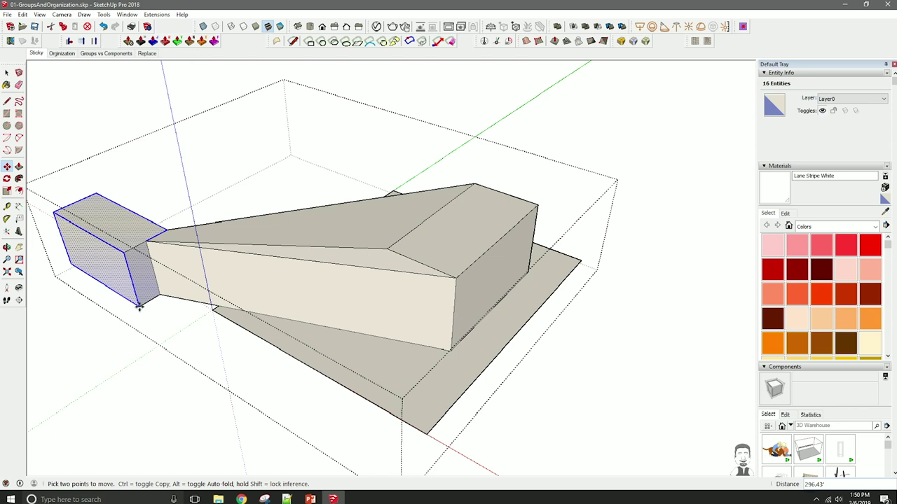
key("Escape")
key("ctrl+z")
key("space")
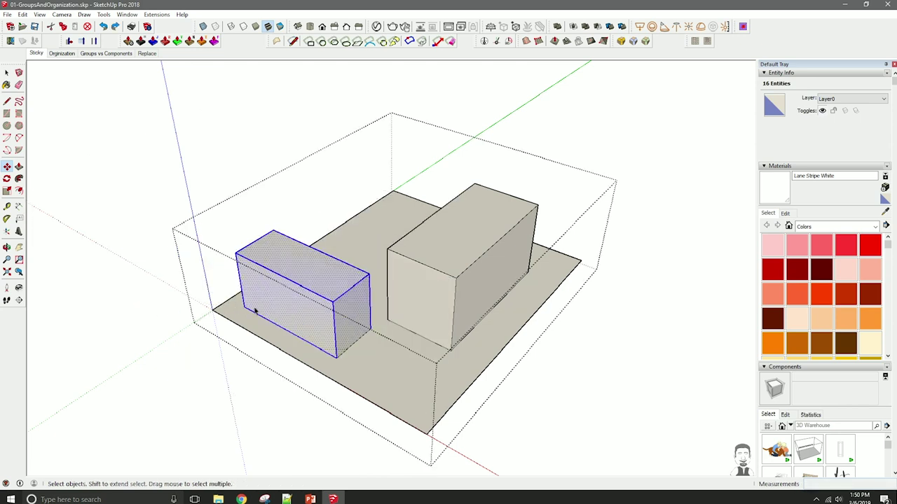
Make the smaller box and the taller box each into its own group
right_click(286, 266)
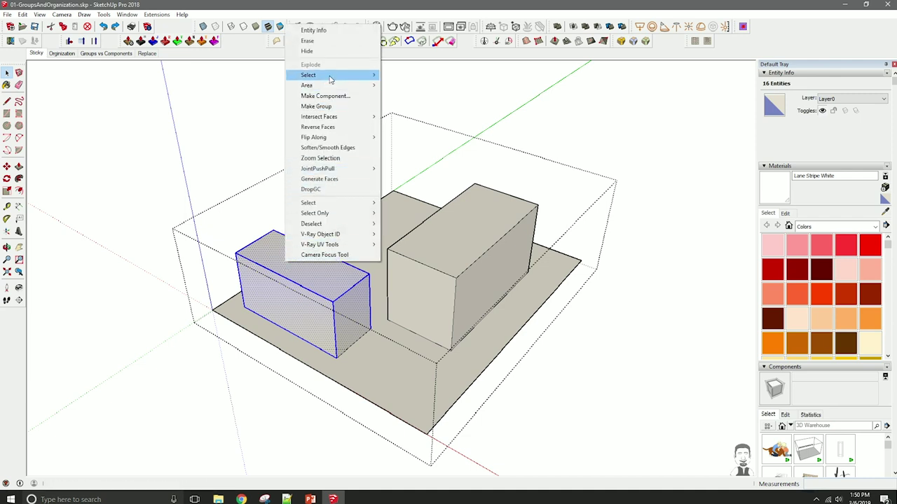
left_click(316, 106)
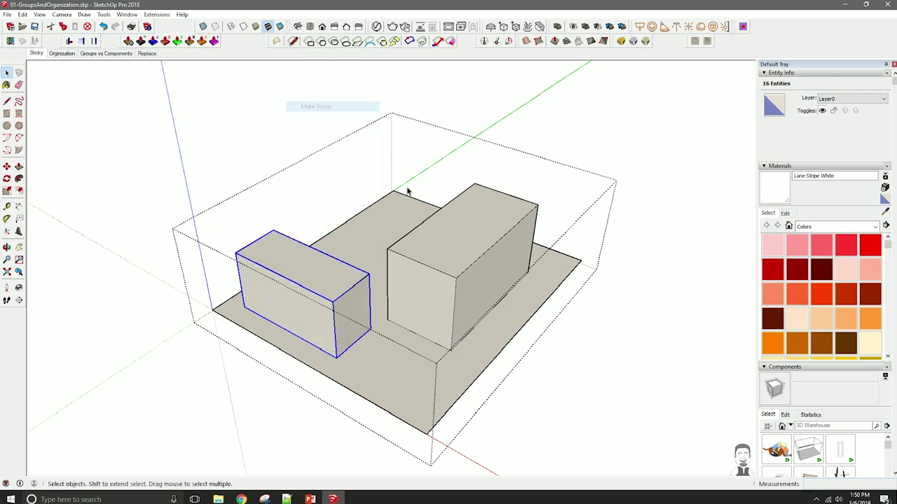
left_click_drag(381, 154, 551, 386)
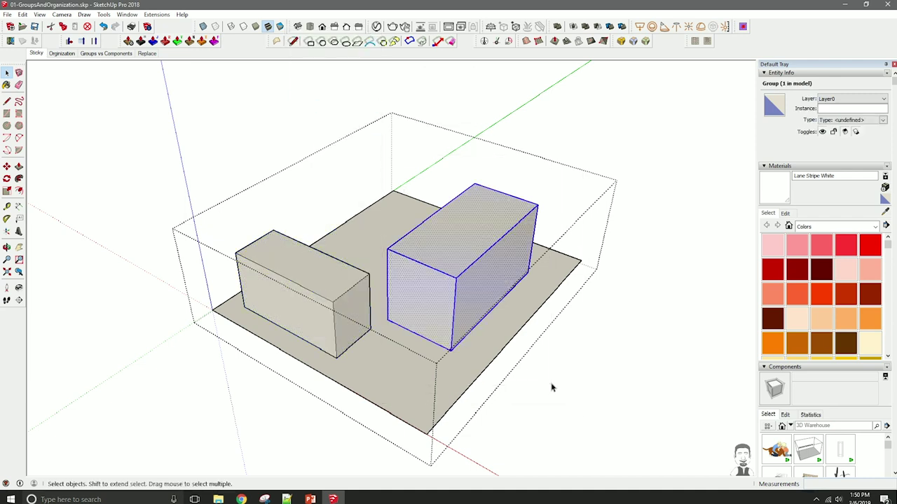
right_click(464, 266)
left_click(501, 332)
Move the smaller box's group against the taller box and back away until it overhangs the ground plane's edge
left_click(344, 321)
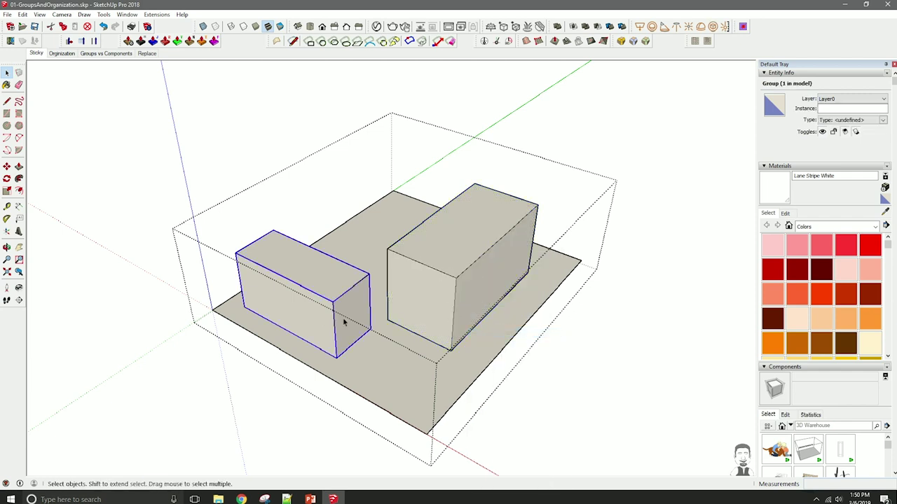
key("m")
left_click(353, 340)
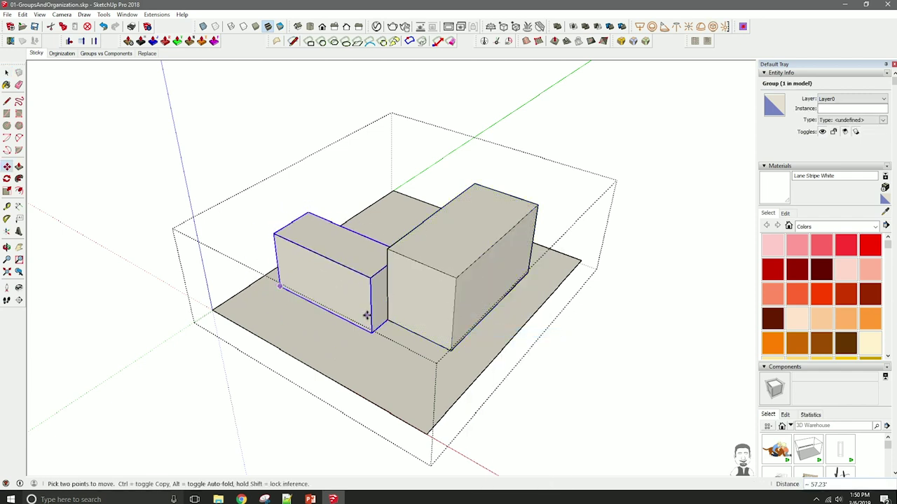
left_click(428, 374)
left_click(336, 381)
key("space")
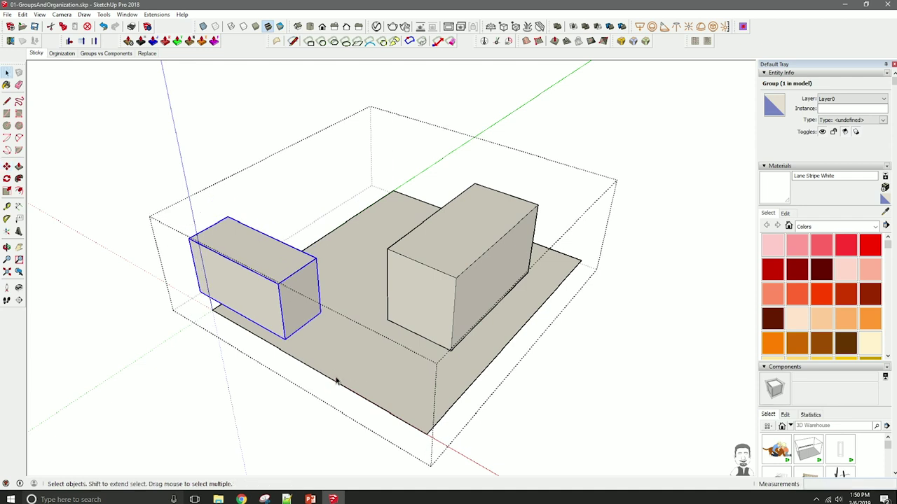
Close the ground plane's group, switch to the Orgnization scene, and select the ground group of the exploded site model
left_click(146, 251)
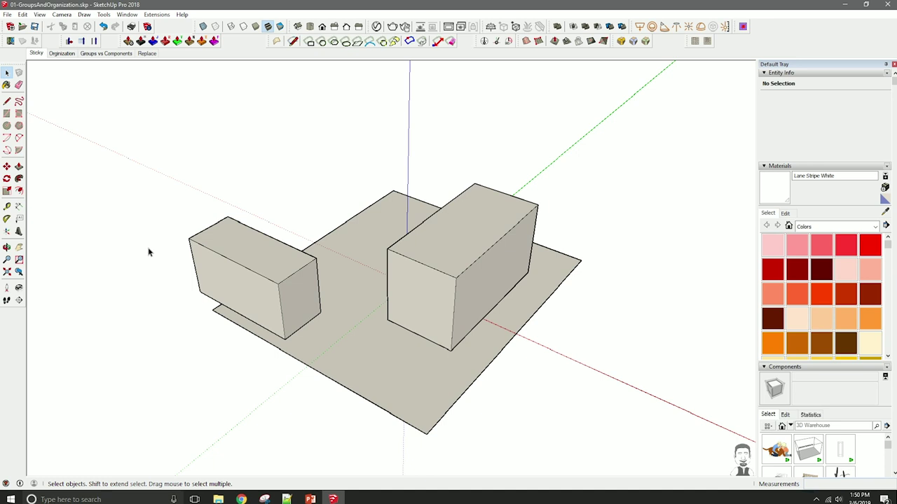
left_click(62, 54)
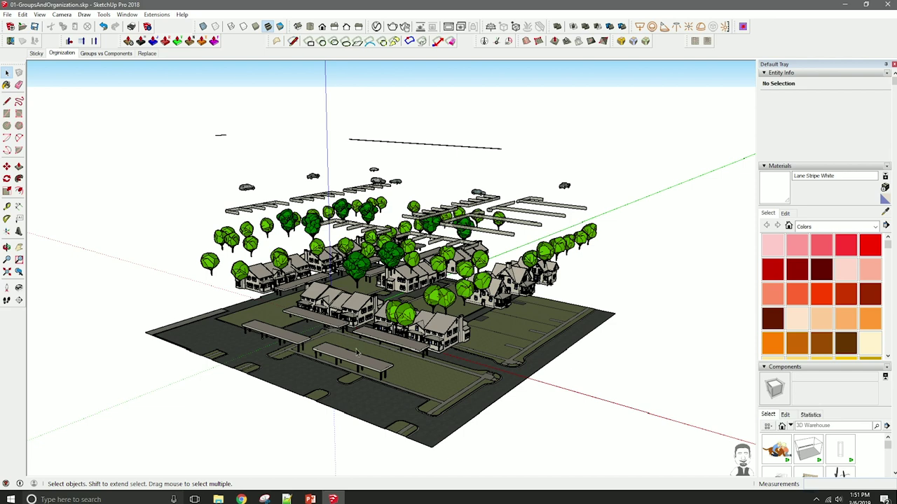
middle_click_drag(420, 371, 401, 378)
left_click(401, 378)
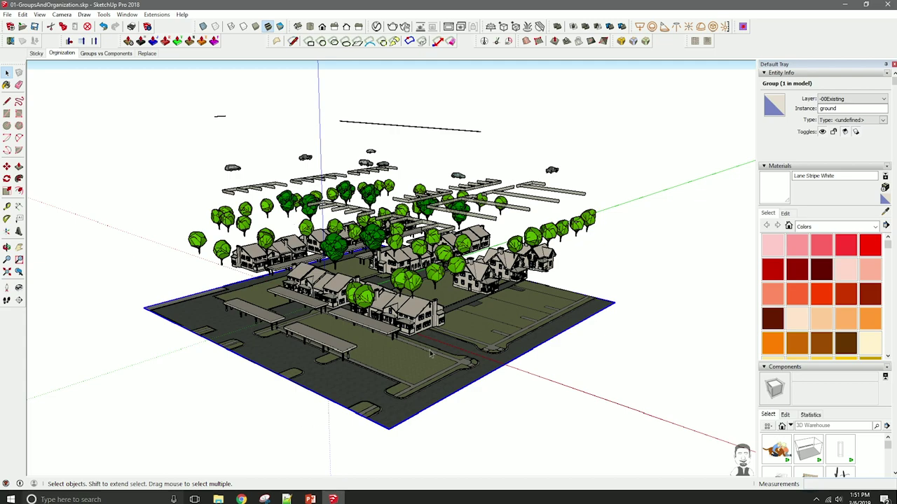
middle_click_drag(412, 382, 456, 348)
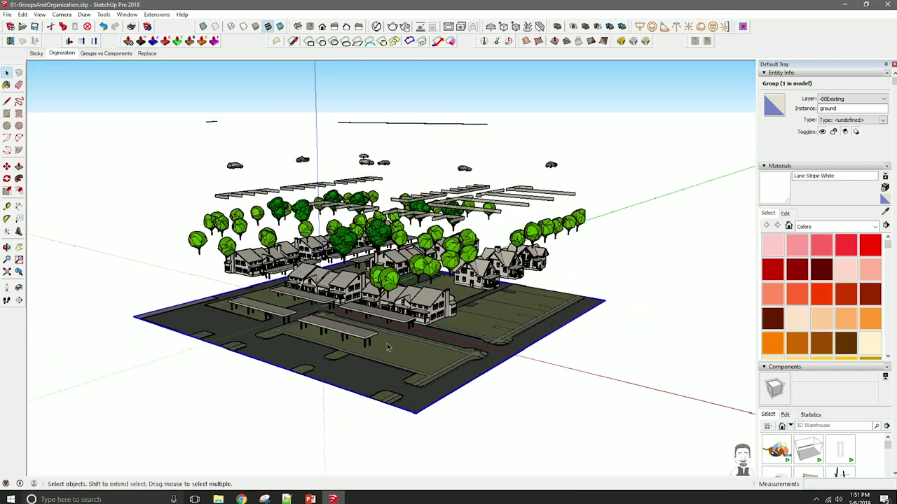
scroll(403, 351, "up", 5)
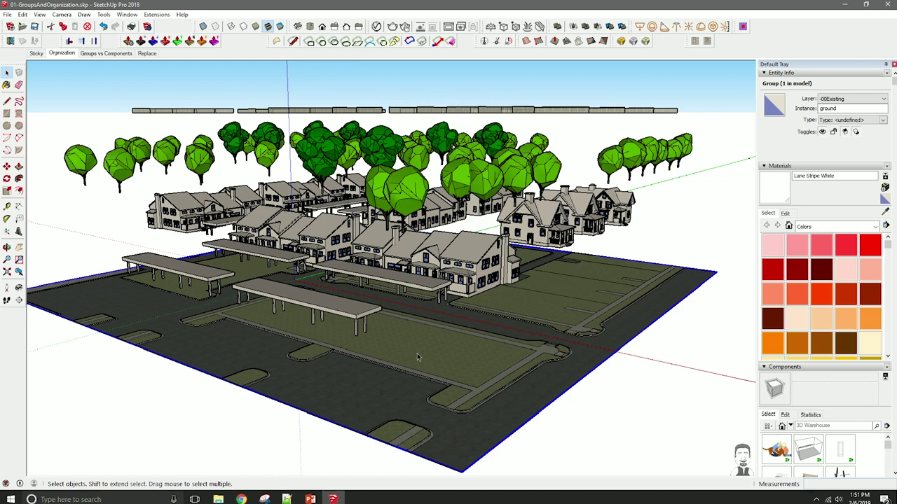
Open the ground group, window-select parts of its geometry to examine its contents, and close it
double_click(416, 353)
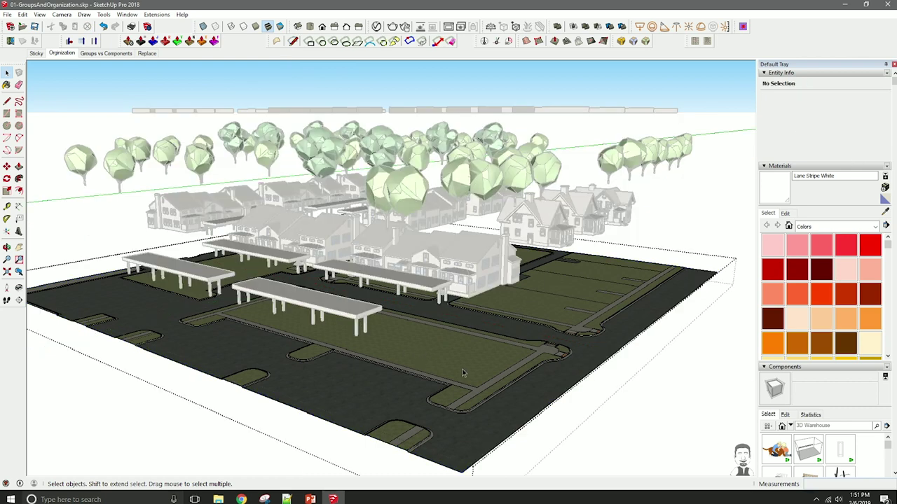
middle_click_drag(494, 375, 447, 338)
left_click_drag(511, 400, 384, 323)
left_click_drag(588, 334, 483, 317)
middle_click_drag(516, 324, 413, 336)
left_click_drag(506, 344, 421, 287)
middle_click_drag(346, 322, 464, 328)
key("Escape")
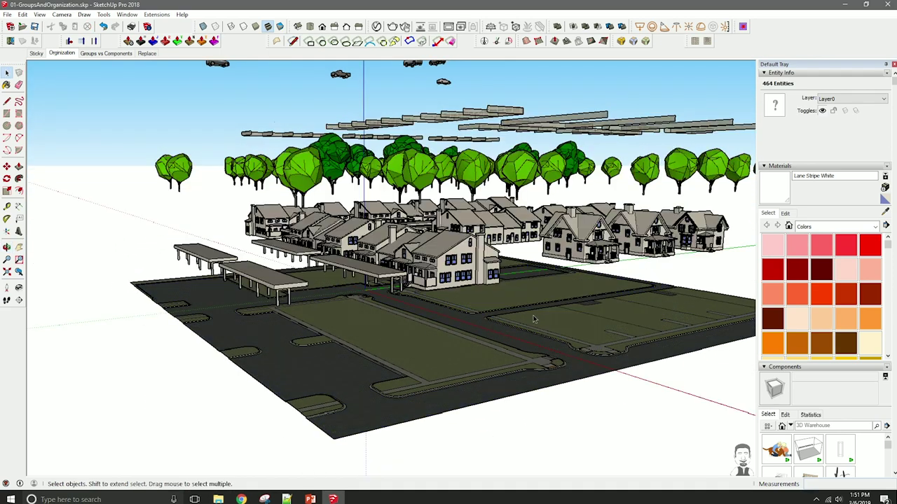
Select the ground group and highlight its instance name in Entity Info
middle_click_drag(533, 325, 474, 327)
left_click(432, 361)
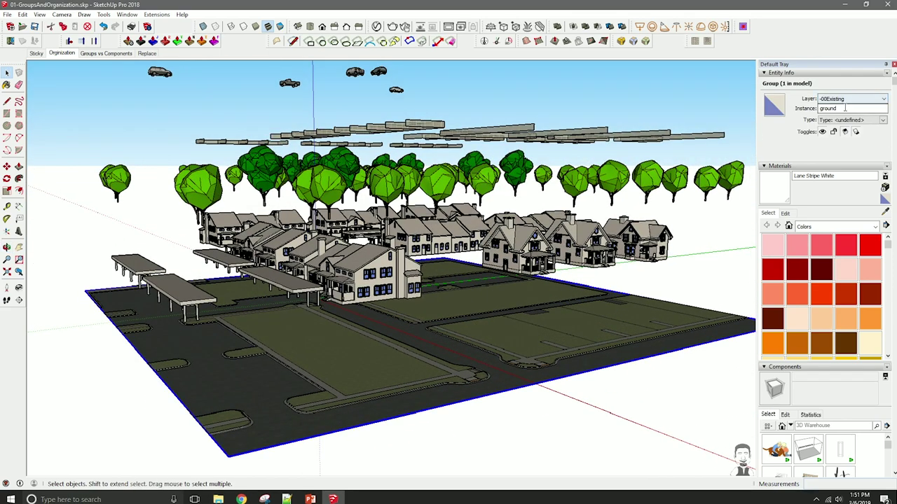
double_click(829, 109)
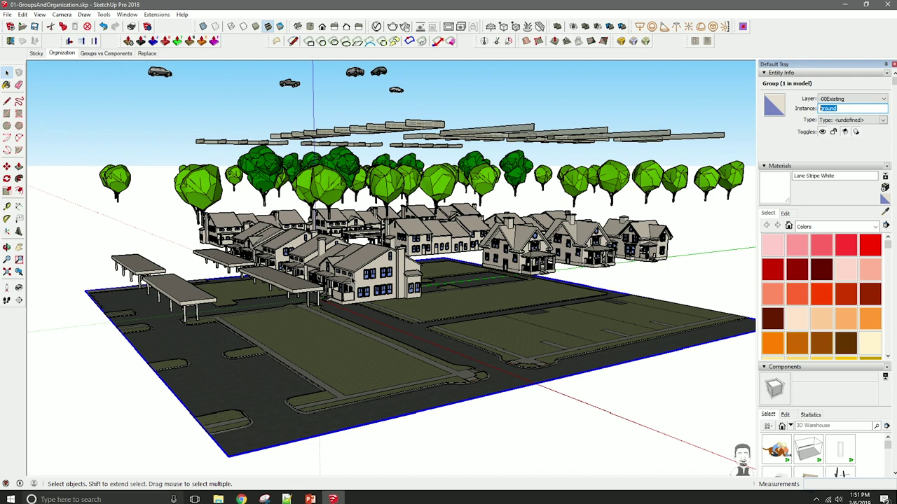
Open the bldgs group and select individual houses to examine their component definitions and layer
left_click(382, 276)
middle_click_drag(382, 275, 396, 249)
double_click(380, 254)
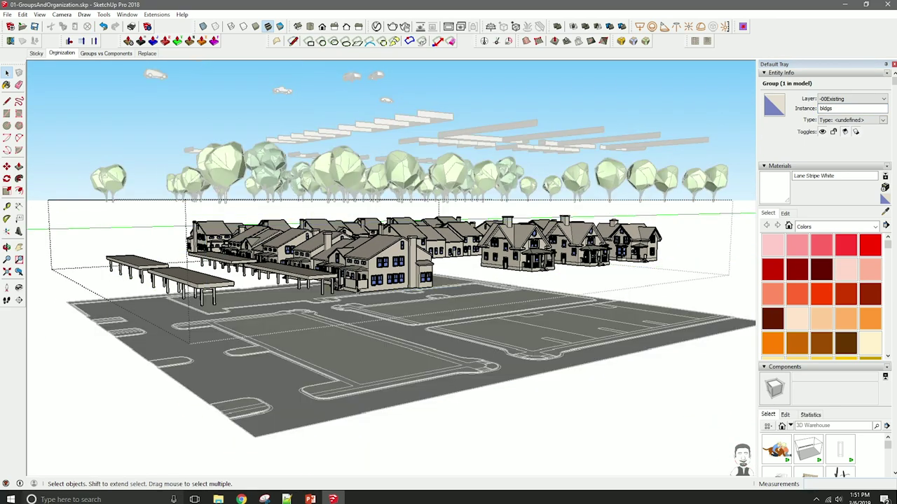
middle_click_drag(359, 290, 475, 278)
left_click(475, 276)
left_click(394, 263)
left_click(323, 254)
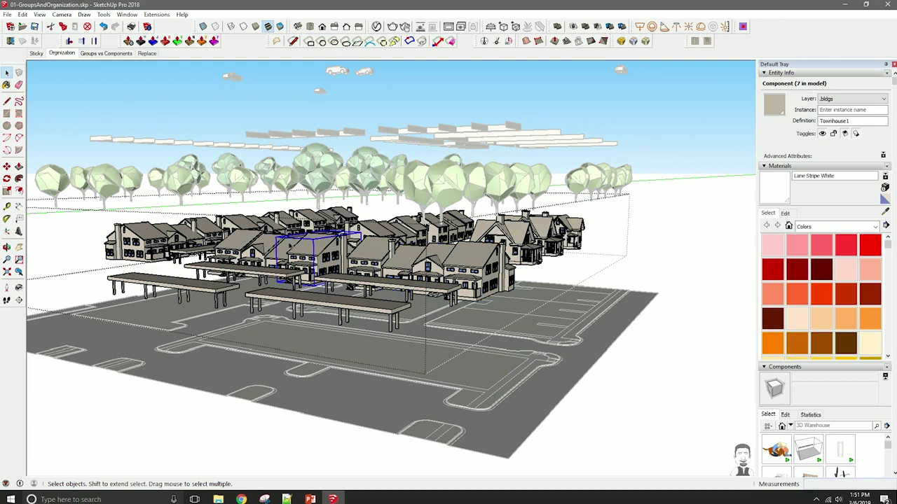
left_click(290, 227)
Select several buildings together, inspect a single townhouse in the front row, and close the bldgs group
middle_click_drag(210, 301, 360, 308)
key("ctrl+a")
left_click_drag(361, 308, 184, 239)
middle_click_drag(299, 323, 215, 321)
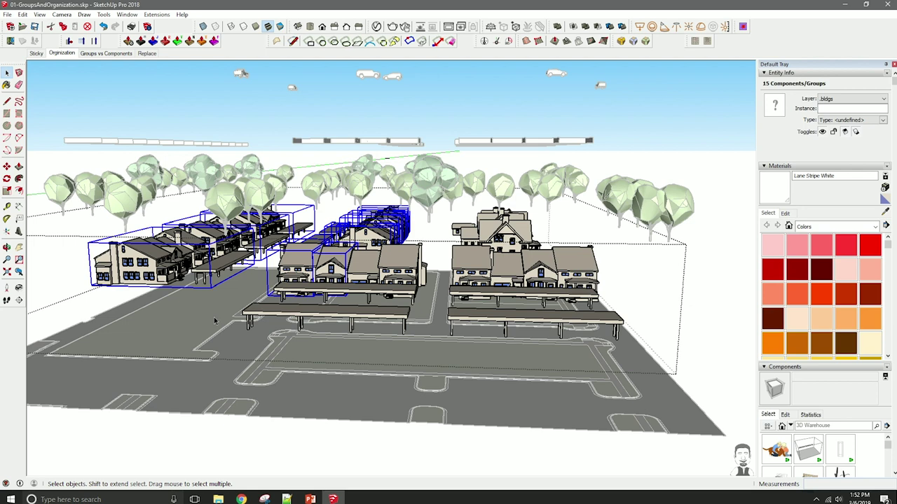
middle_click_drag(511, 294, 443, 305)
left_click(443, 263)
left_click(358, 262)
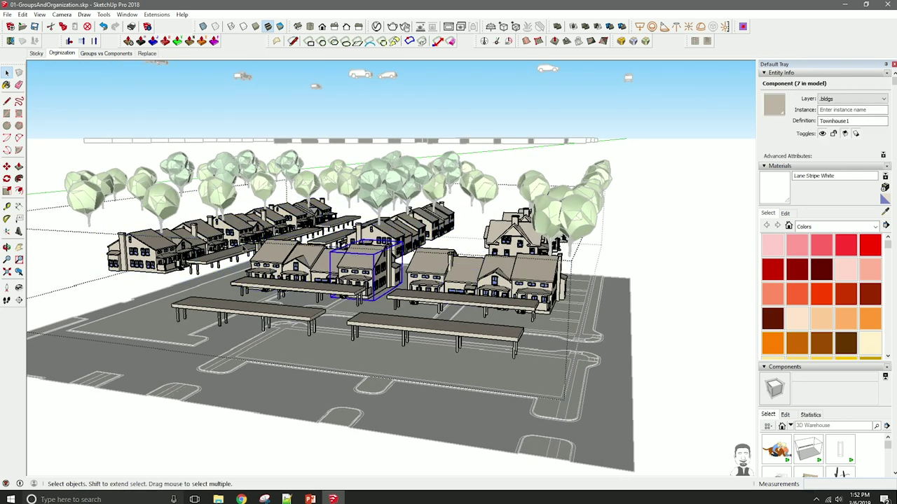
middle_click_drag(385, 264, 363, 275)
key("Escape")
Open the trees group and select one tree and a batch of trees to examine their components
double_click(394, 200)
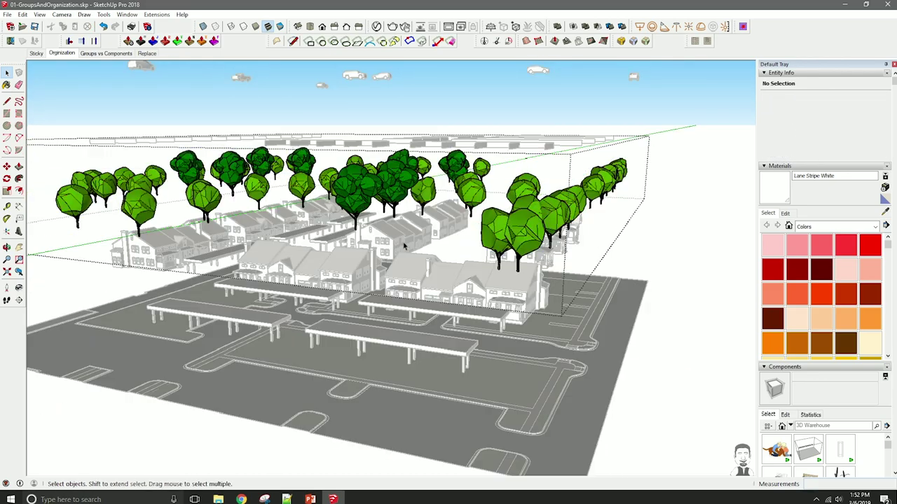
left_click(506, 233)
middle_click_drag(427, 248, 491, 221)
left_click_drag(539, 165, 297, 196)
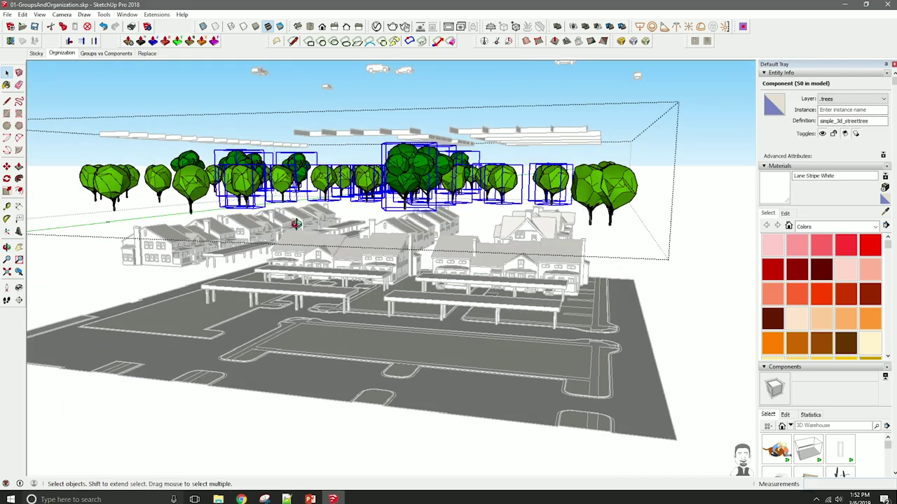
middle_click_drag(296, 224, 405, 219)
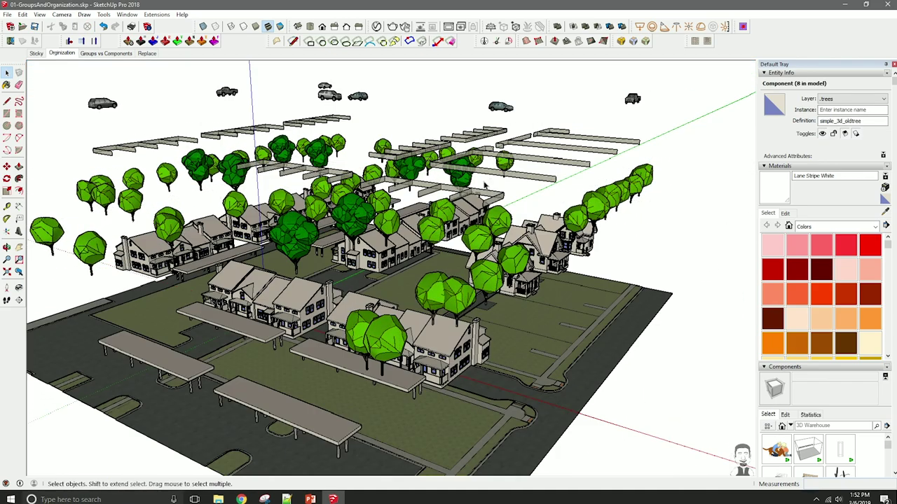
Open the group of comb-shaped fence runs above the houses, examine its geometry up close, and close it
double_click(510, 177)
middle_click_drag(502, 184, 412, 209)
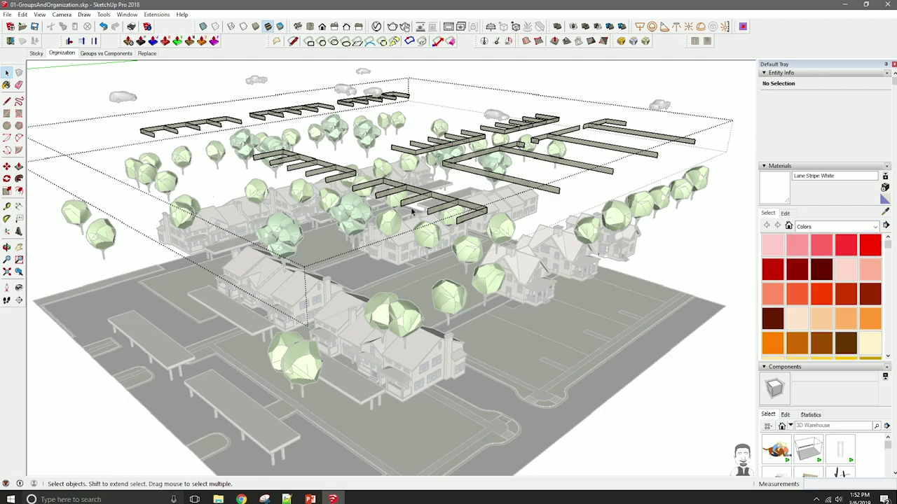
scroll(420, 210, "up", 6)
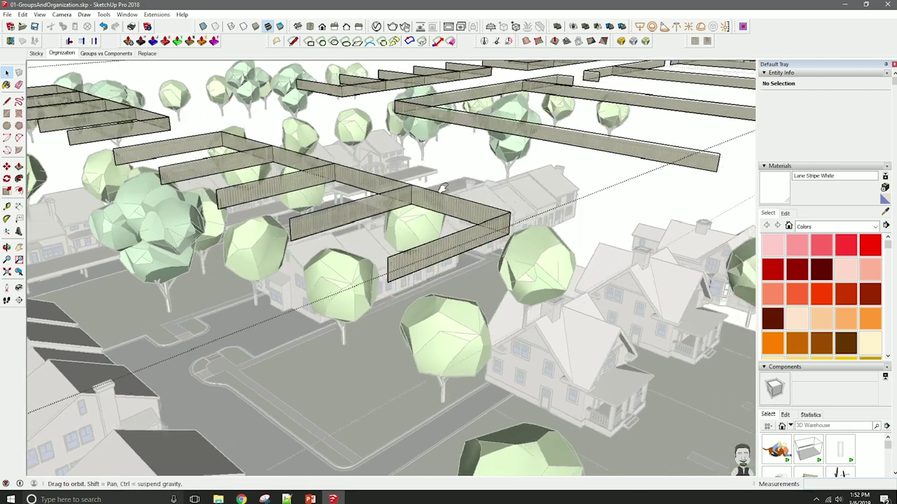
middle_click_drag(443, 188, 391, 233)
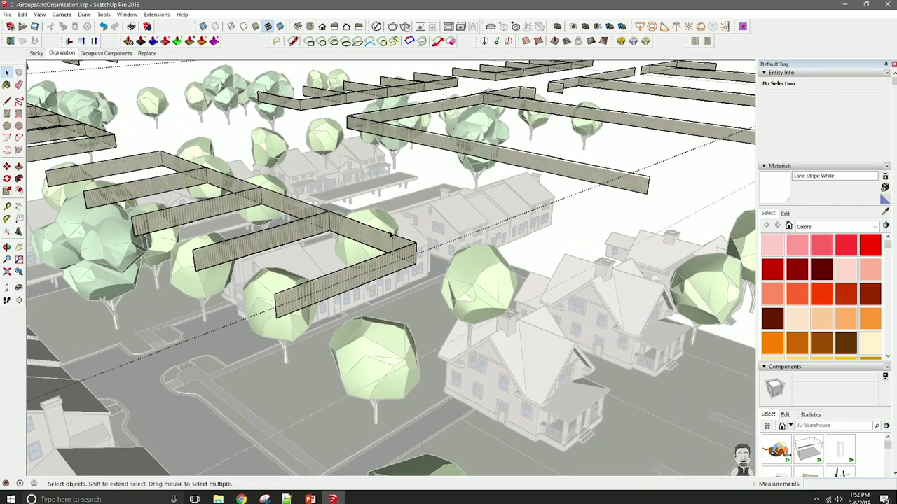
key("Escape")
Open the vehicles group floating above the site to examine its contents
scroll(387, 196, "down", 4)
middle_click_drag(406, 140, 430, 175)
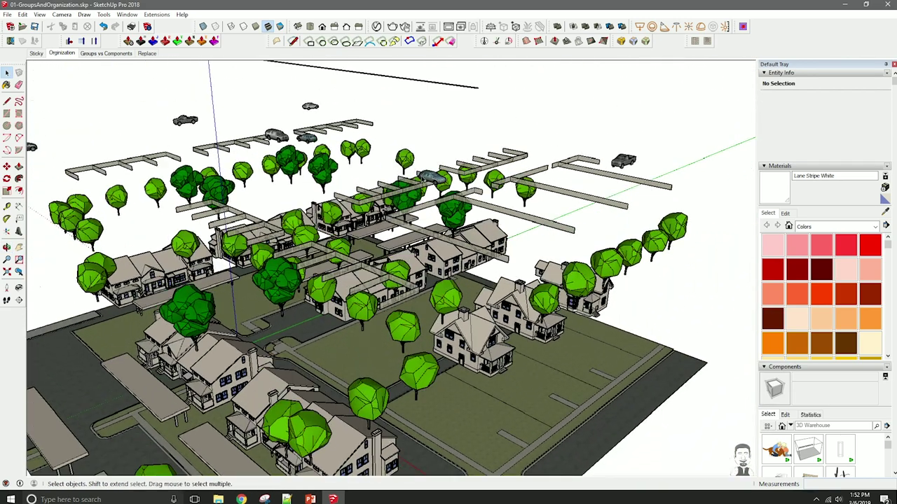
left_click(421, 175)
double_click(432, 178)
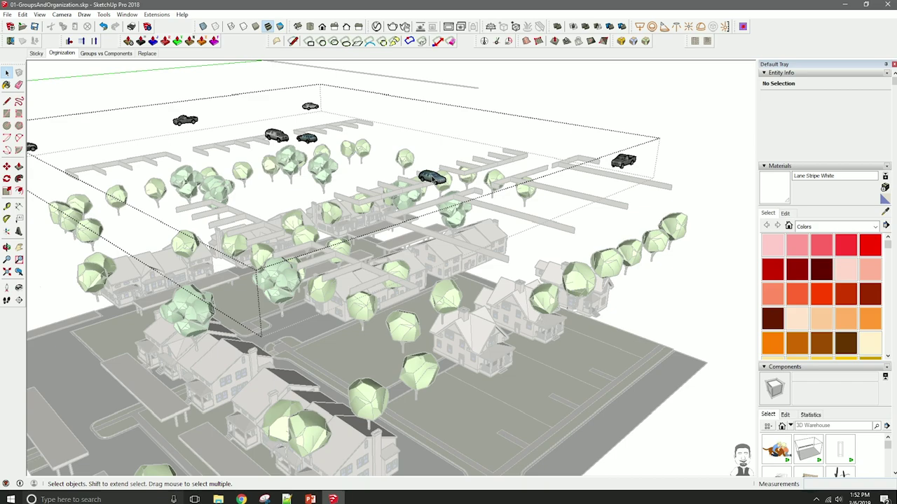
Close the vehicles group, inspect the contents of the stripes group above the site, and select that group as a whole
key("Escape")
middle_click_drag(419, 126, 434, 181, "shift")
double_click(441, 160)
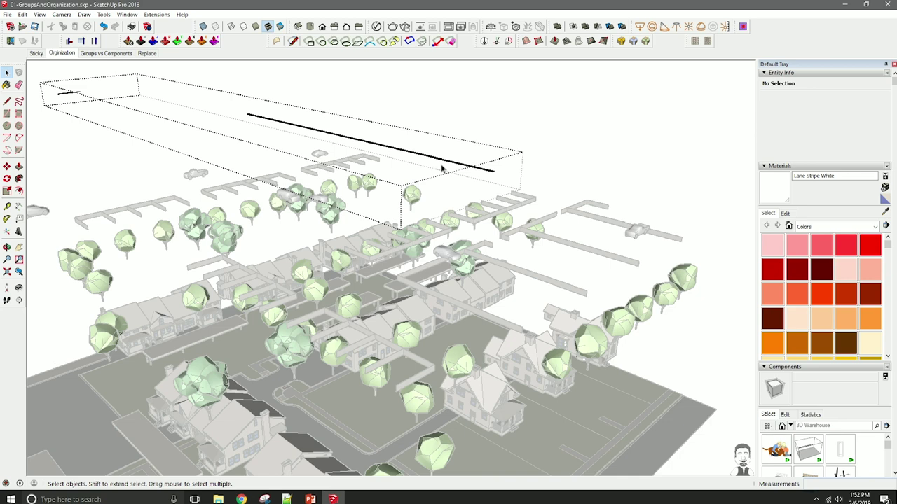
left_click(442, 168)
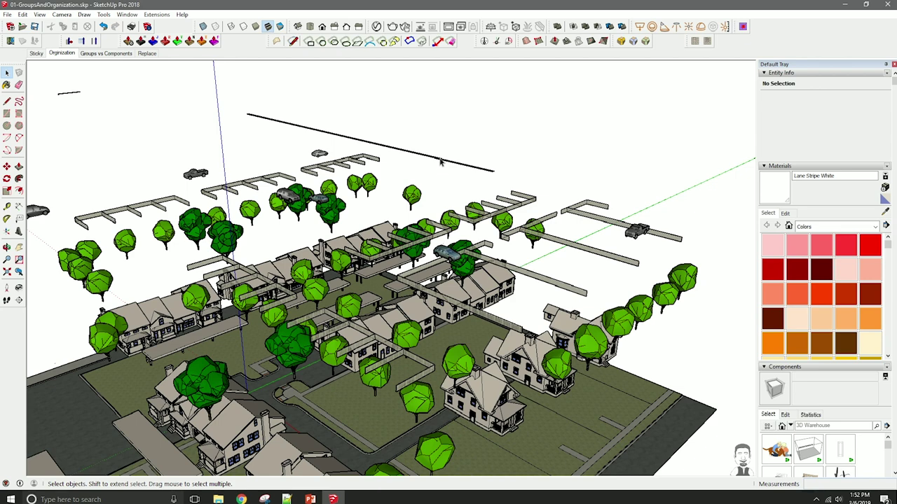
left_click(440, 161)
left_click(460, 175)
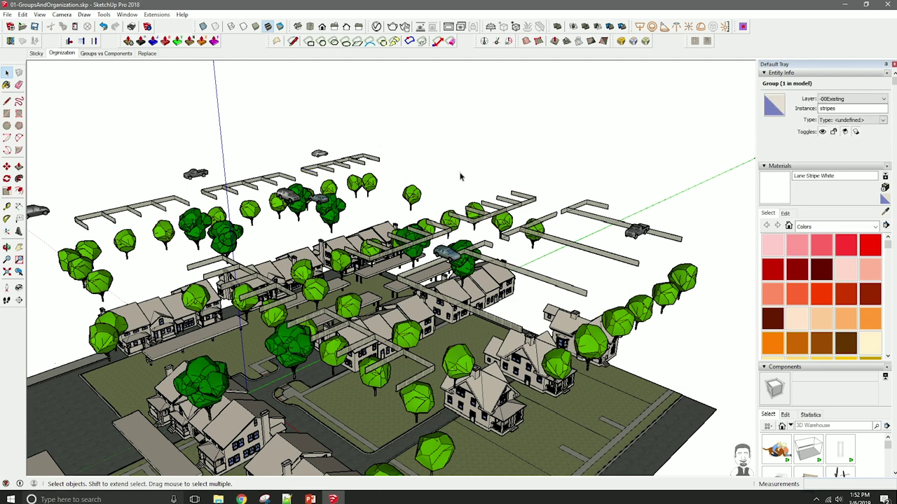
Open the group containing the ground and examine its nested stripes group and a grass face
left_click(610, 407)
middle_click_drag(600, 446, 595, 288, "shift")
double_click(595, 288)
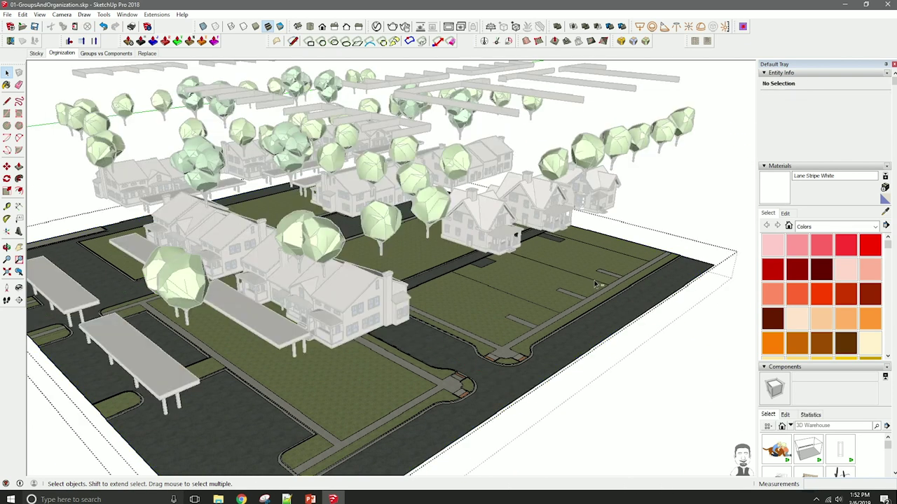
left_click(596, 287)
scroll(448, 344, "down", 5)
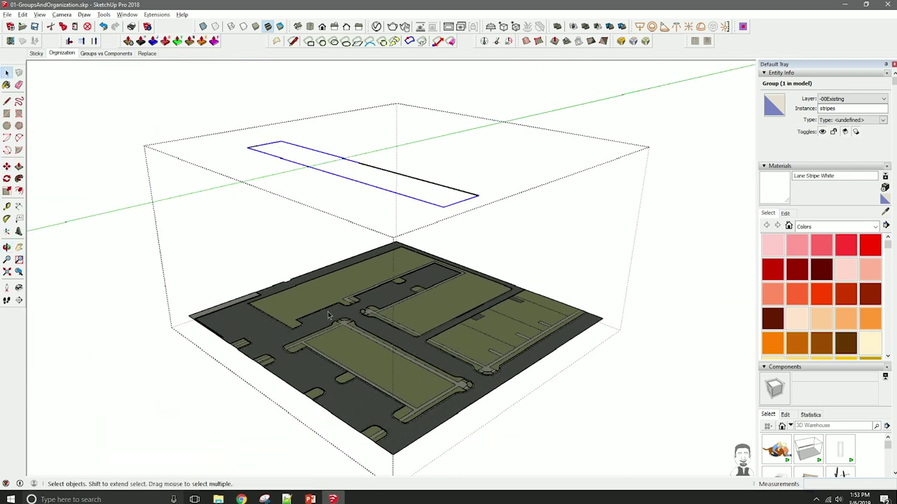
left_click_drag(471, 358, 368, 293)
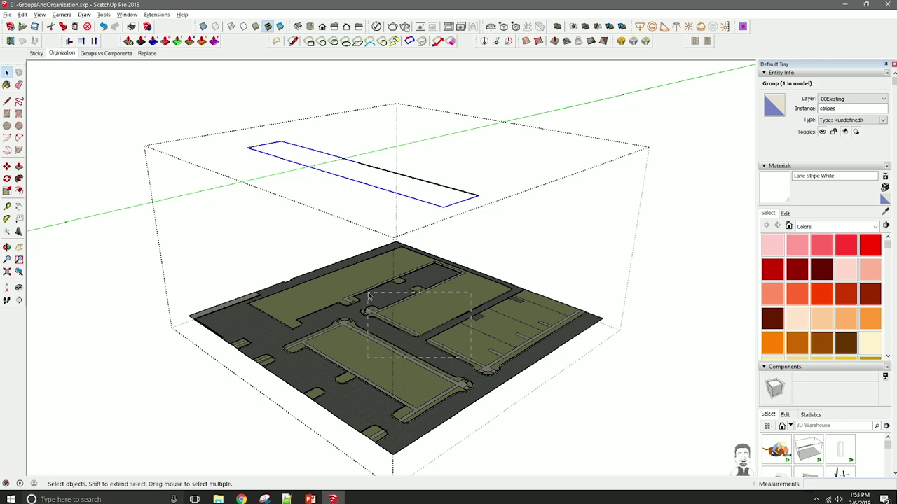
left_click(401, 336)
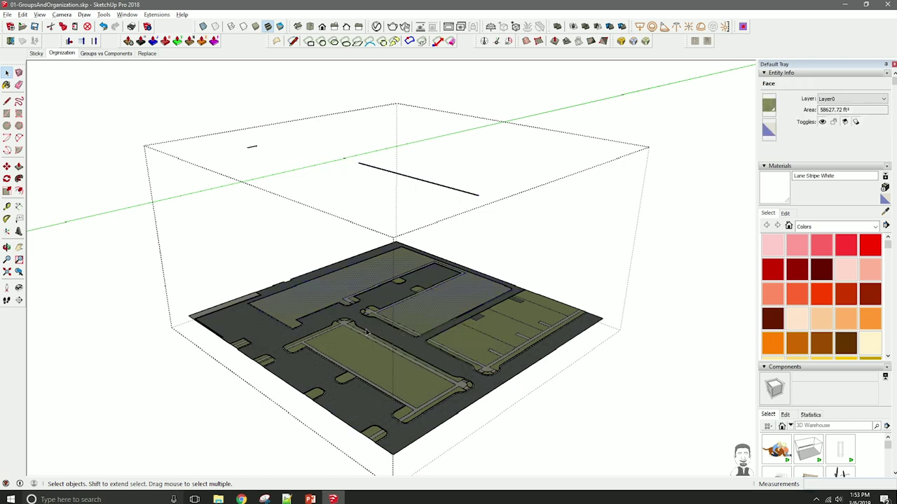
Switch to the Groups vs Components scene and select the end Townhouse1 component inside the bldgs group
left_click(102, 56)
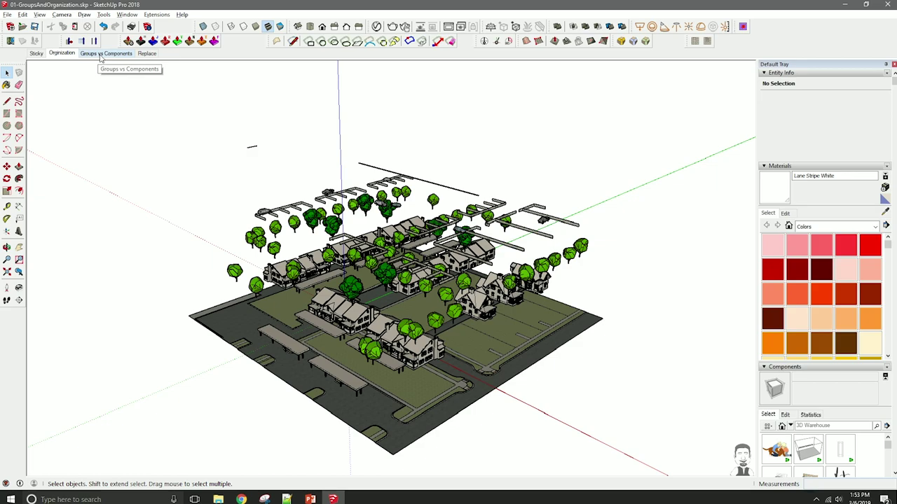
left_click(102, 55)
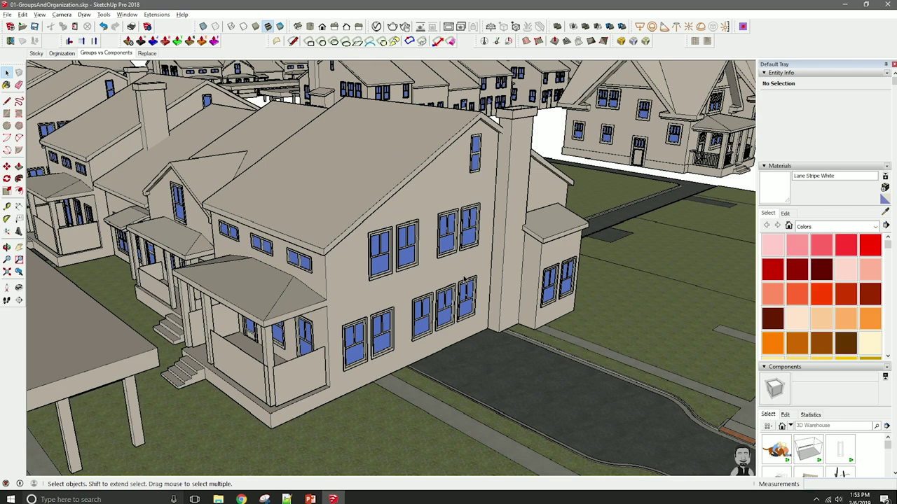
left_click(387, 250)
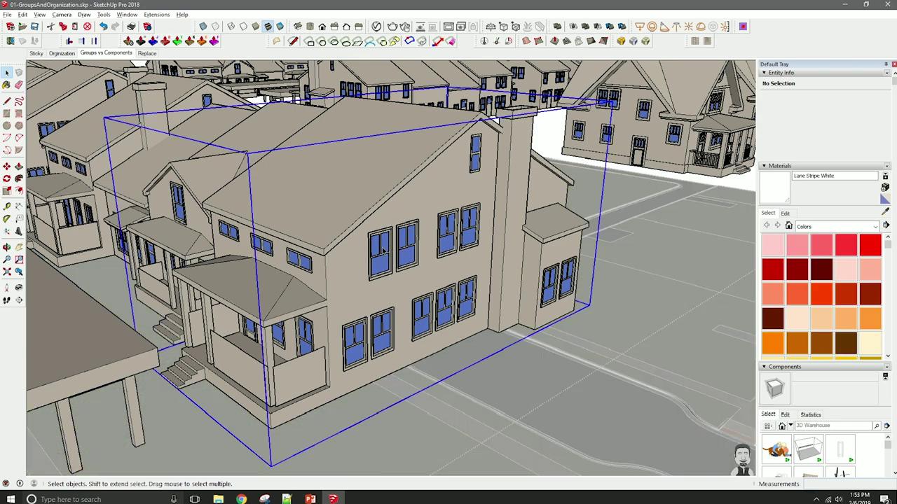
middle_click_drag(386, 250, 448, 203)
scroll(392, 196, "down", 2)
middle_click_drag(329, 140, 357, 239)
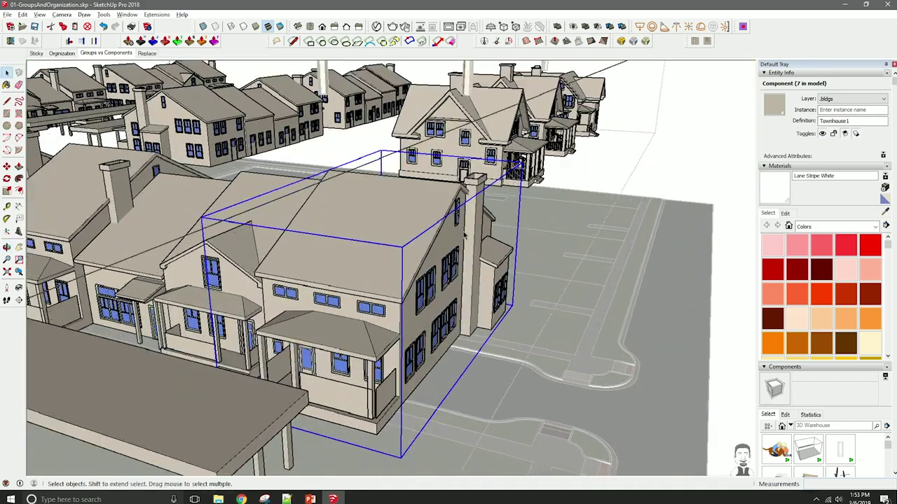
Open the Townhouse1 component and scale its chimney group vertically to make it several times taller
scroll(437, 226, "up", 3)
double_click(387, 198)
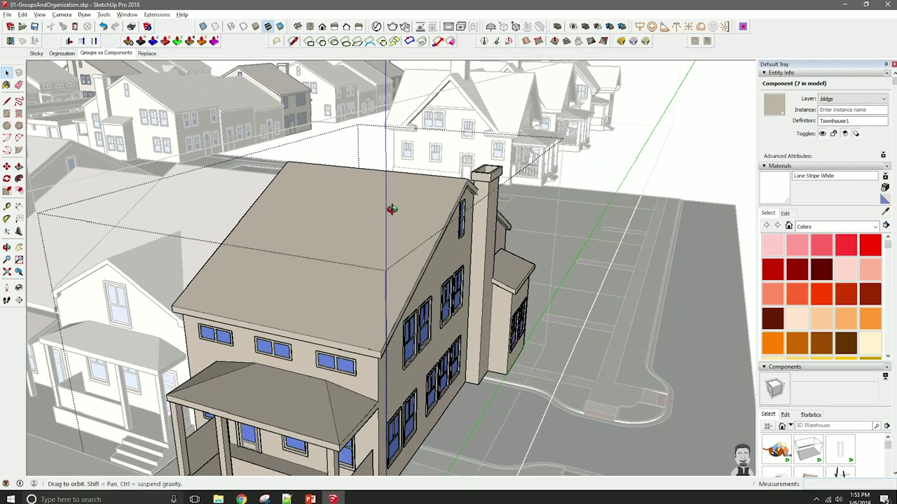
left_click(482, 184)
key("s")
left_click(508, 166)
scroll(429, 202, "down", 2)
middle_click_drag(429, 202, 396, 240, "shift")
left_click(387, 136)
middle_click_drag(390, 136, 403, 385)
key("space")
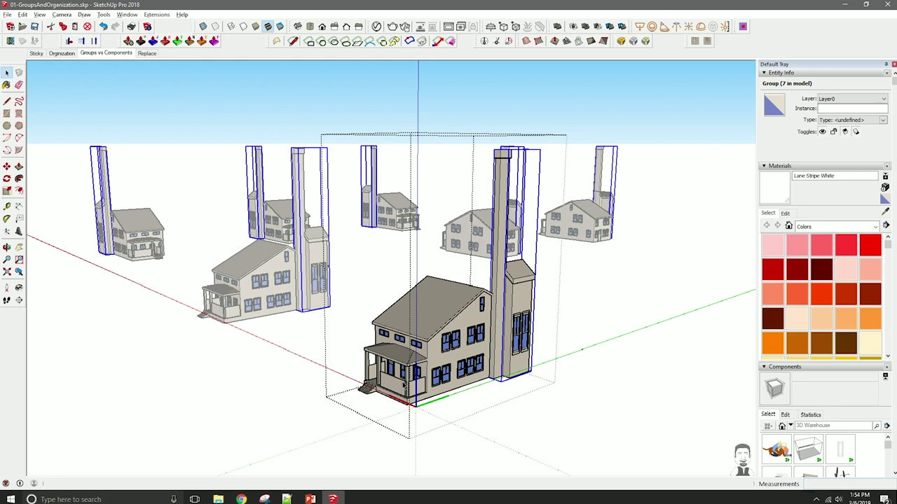
Return to the full site and select the end townhouse inside the bldgs group to compare the chimneys across its copies
key("Escape")
key("Escape")
double_click(458, 327)
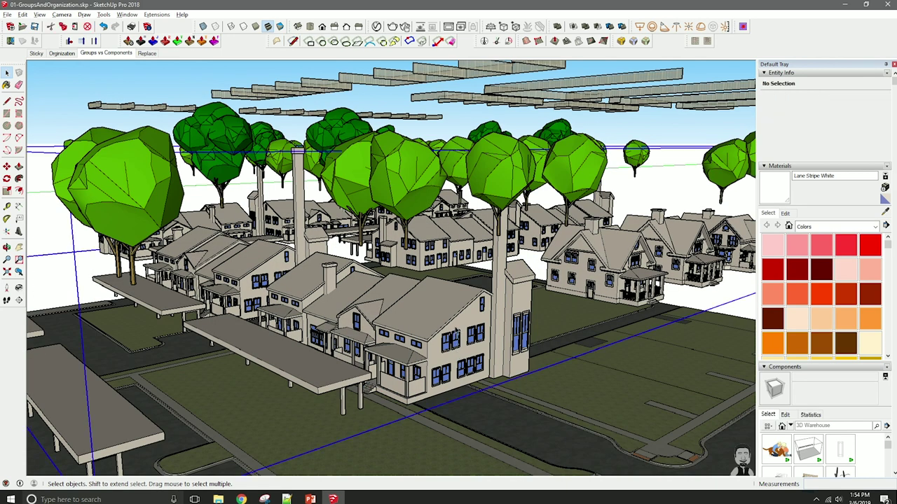
middle_click_drag(367, 279, 481, 301)
left_click(370, 316)
scroll(481, 302, "up", 2)
scroll(481, 303, "up", 2)
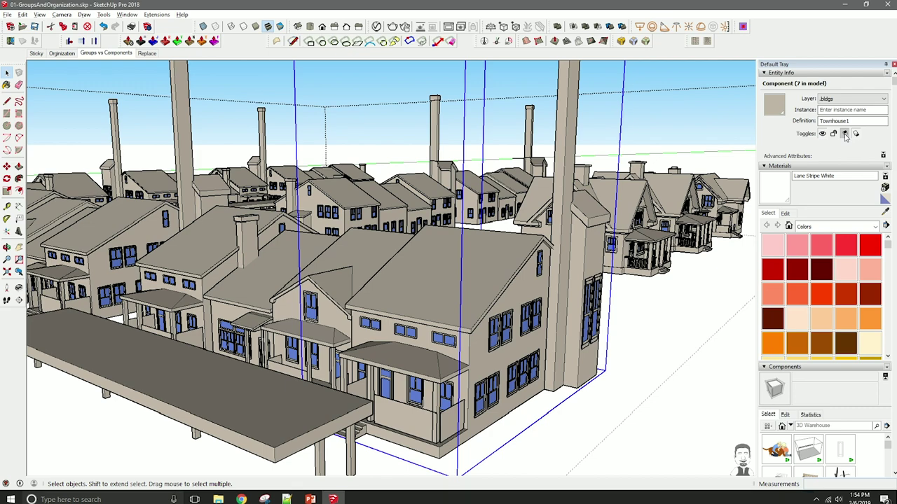
scroll(320, 296, "down", 4)
left_click(184, 137)
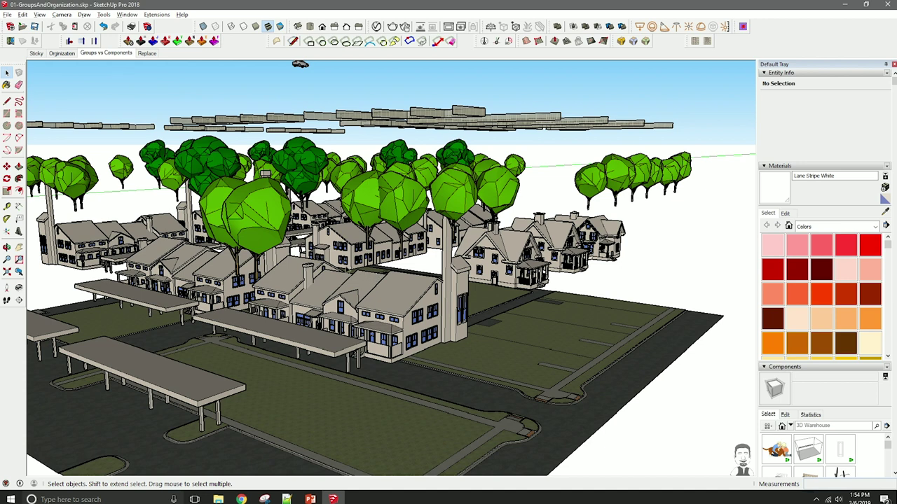
Switch to the Replace scene and open the trees group for editing
left_click(148, 54)
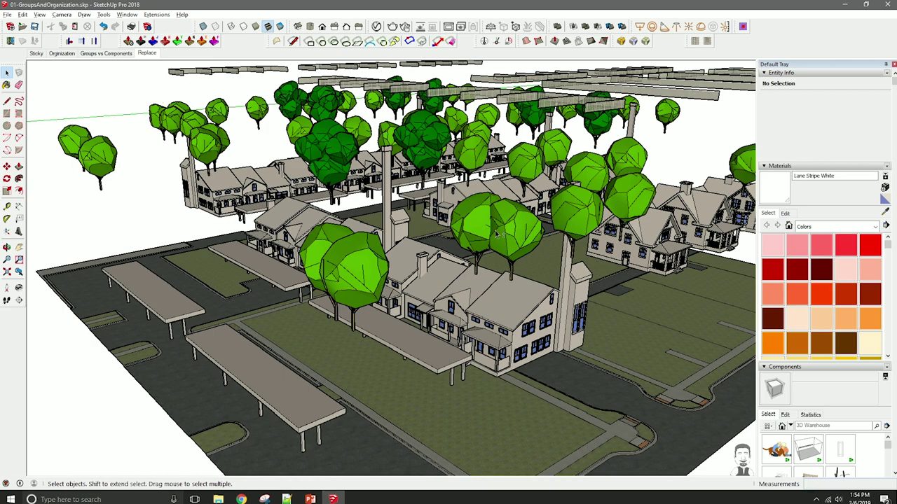
middle_click_drag(496, 235, 425, 235)
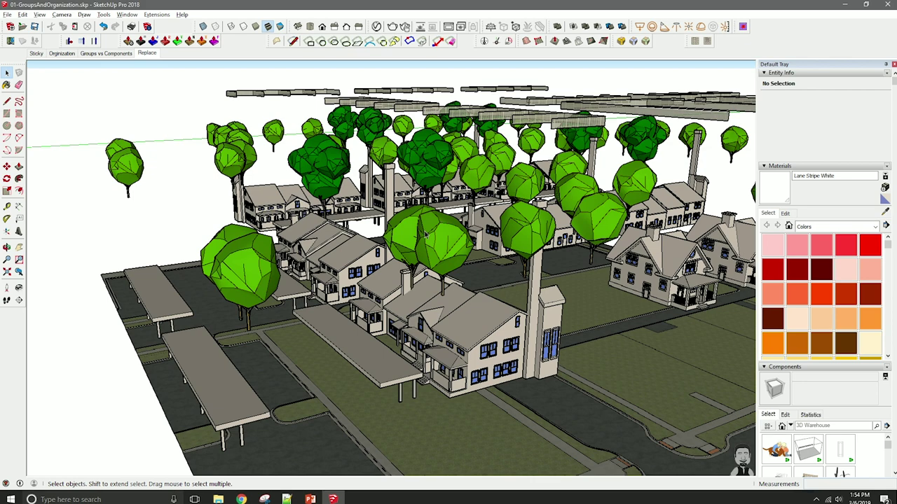
middle_click_drag(221, 272, 527, 271)
double_click(250, 277)
Select the row of simple_3d_streettree components along the site edge beside the end townhouse and detached houses
left_click(267, 264)
scroll(392, 260, "down", 3)
middle_click_drag(434, 280, 477, 270)
left_click_drag(569, 321, 491, 107)
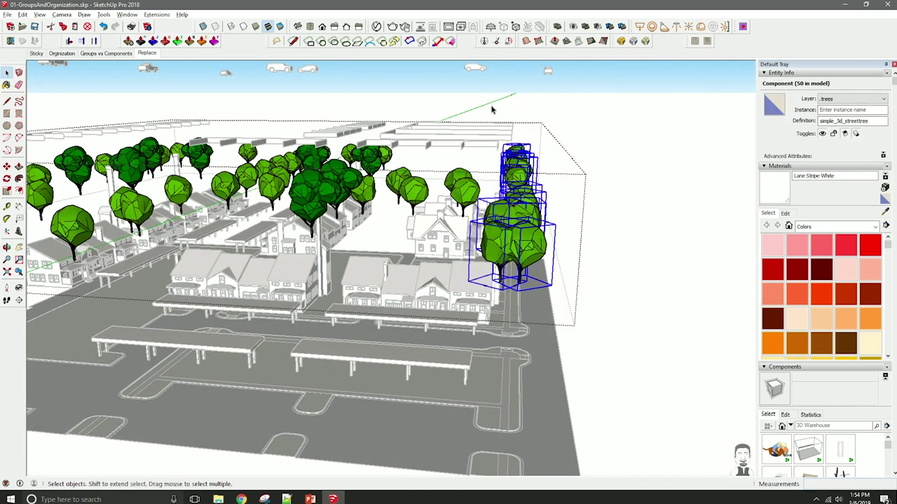
middle_click_drag(509, 261, 400, 298)
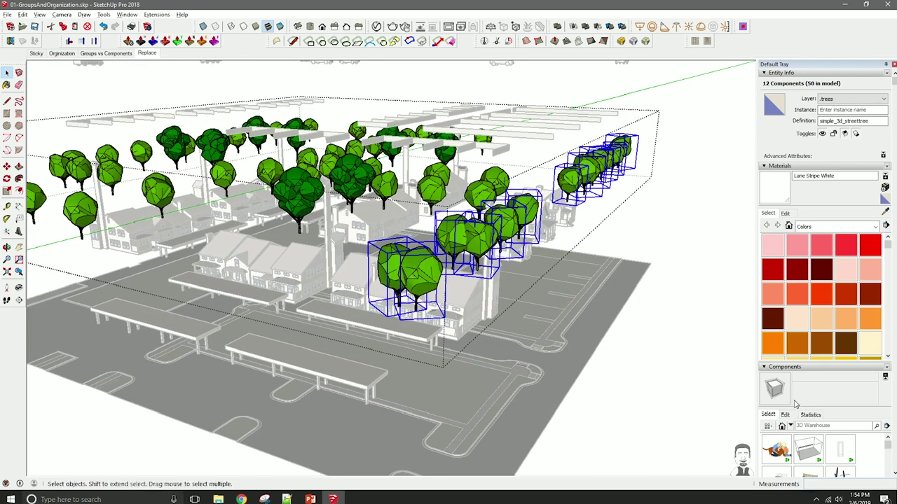
Replace the selected street trees with the in-model component simple_3d_oldtree and close the trees group
left_click(766, 167)
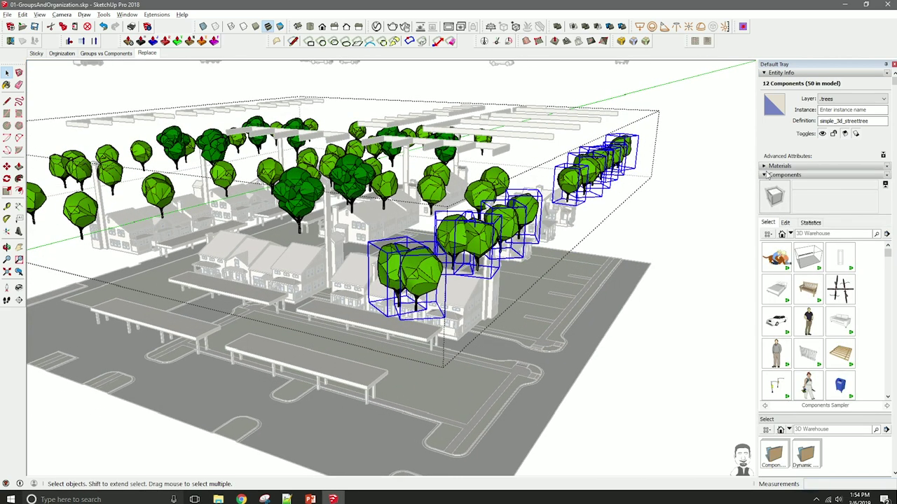
left_click(782, 234)
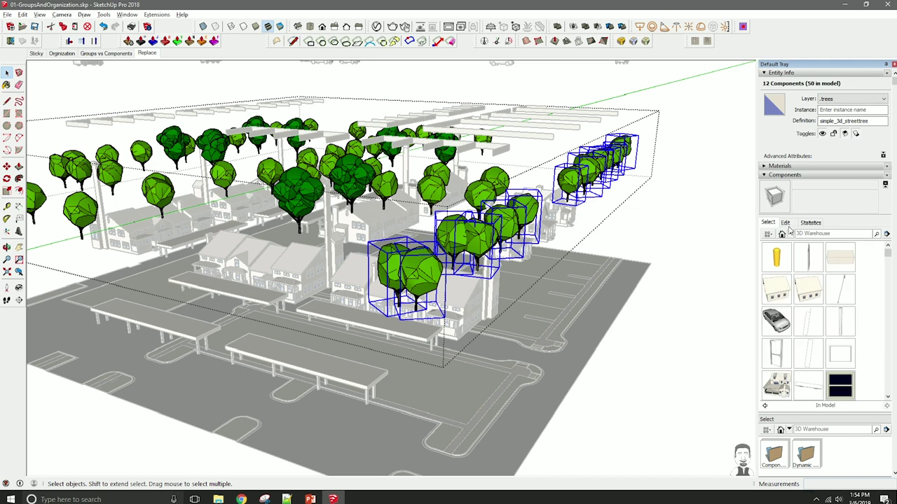
scroll(853, 306, "down", 3)
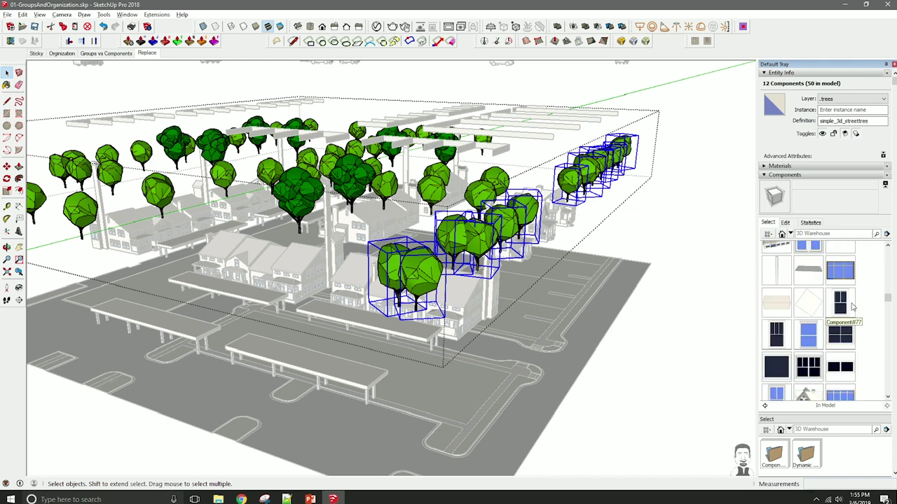
scroll(854, 305, "down", 5)
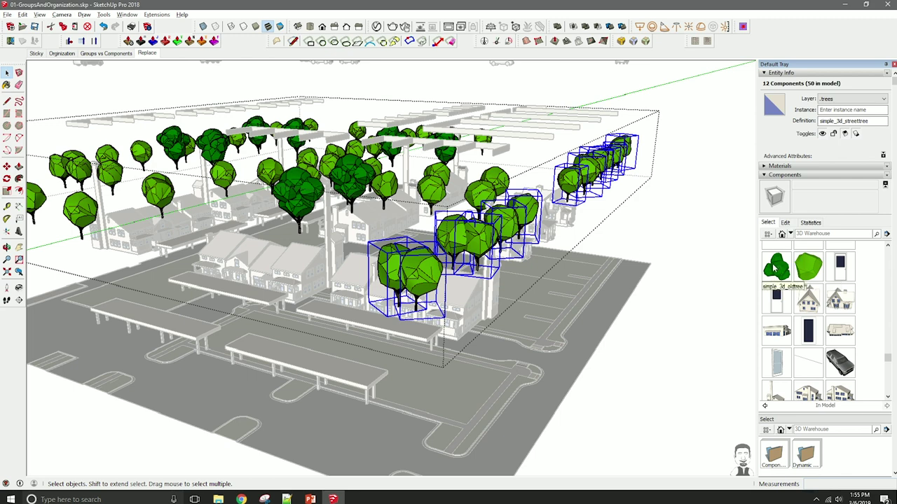
right_click(775, 268)
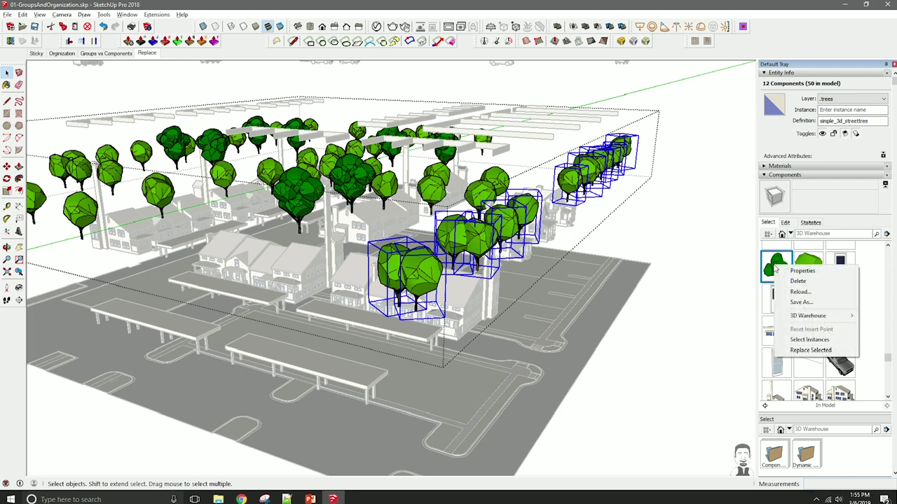
left_click(813, 350)
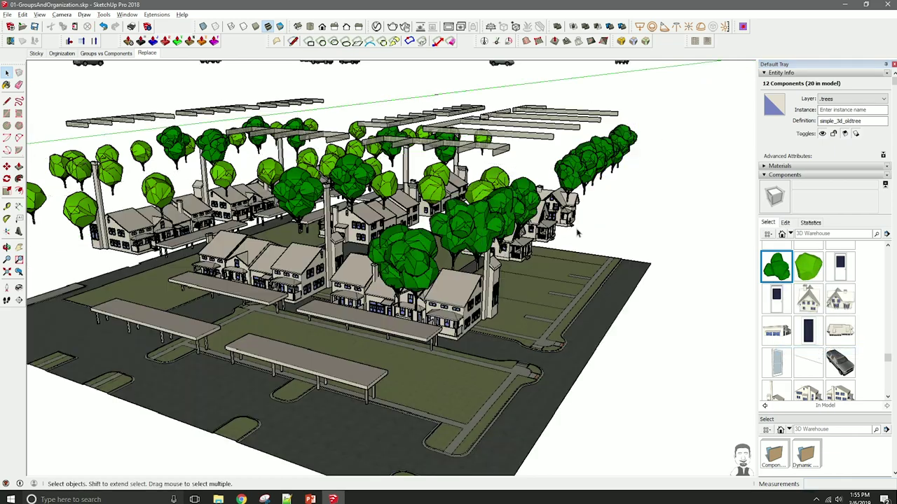
middle_click_drag(414, 297, 398, 266)
scroll(405, 294, "up", 3)
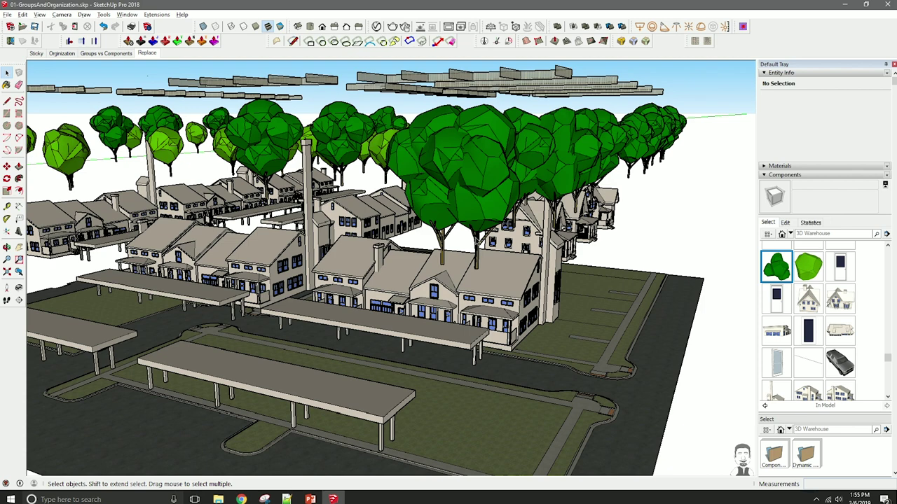